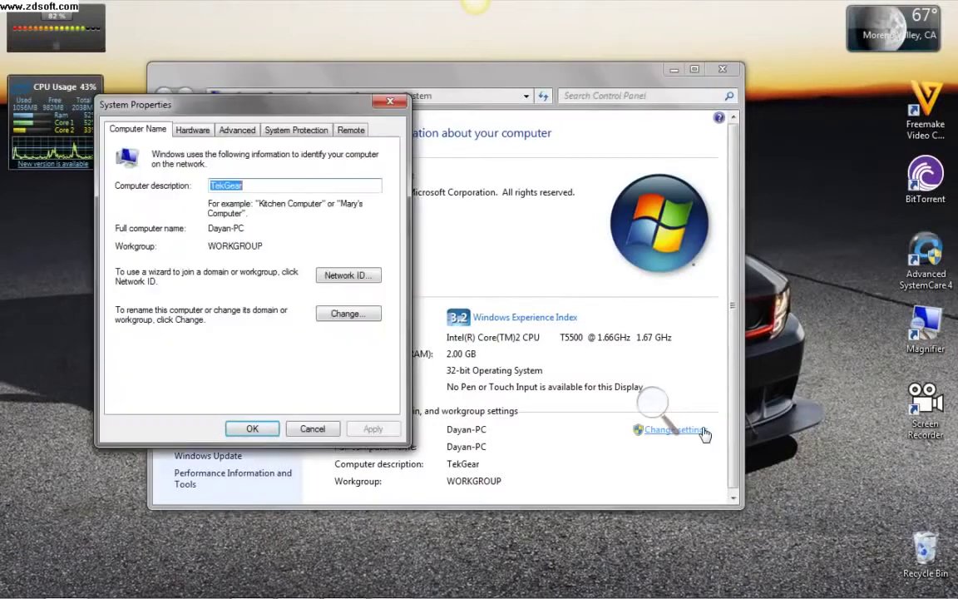
- Cancel the computer name properties and nudge the System window showing Windows 7 Ultimate
click(390, 102)
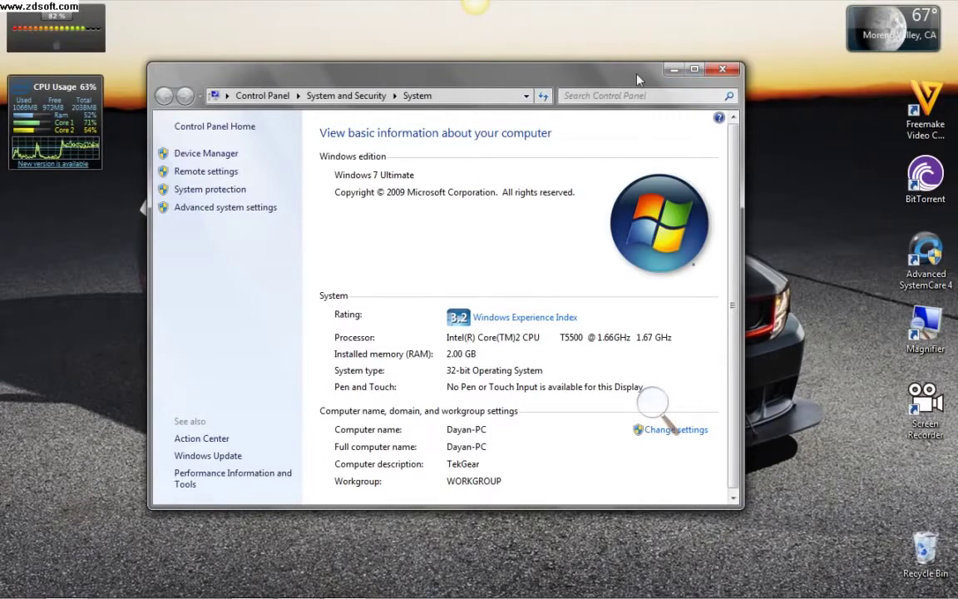
drag(637, 79, 618, 113)
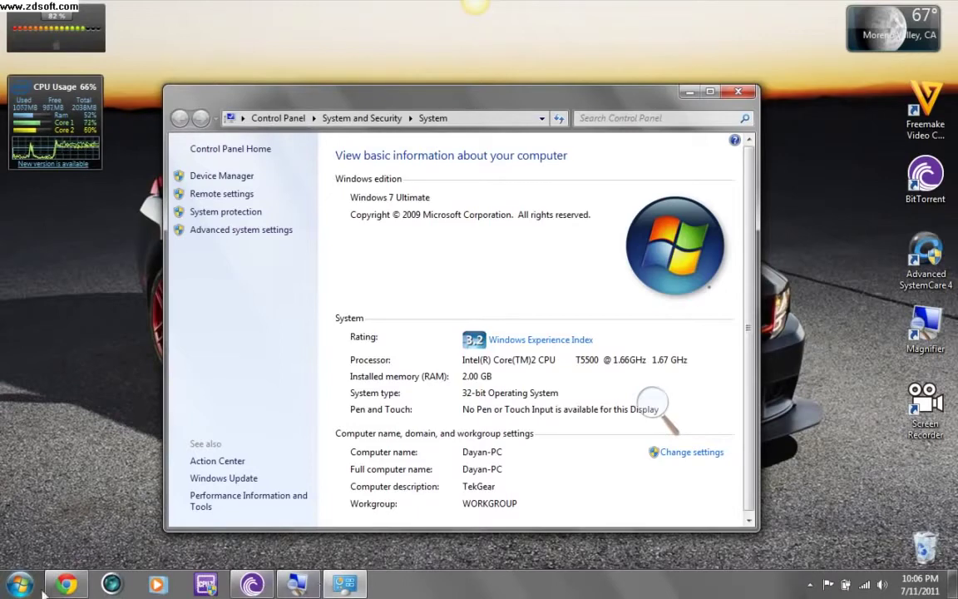
- Search The Pirate Bay for 'windows 7 loader', briefly checking then minimizing BitTorrent
click(67, 584)
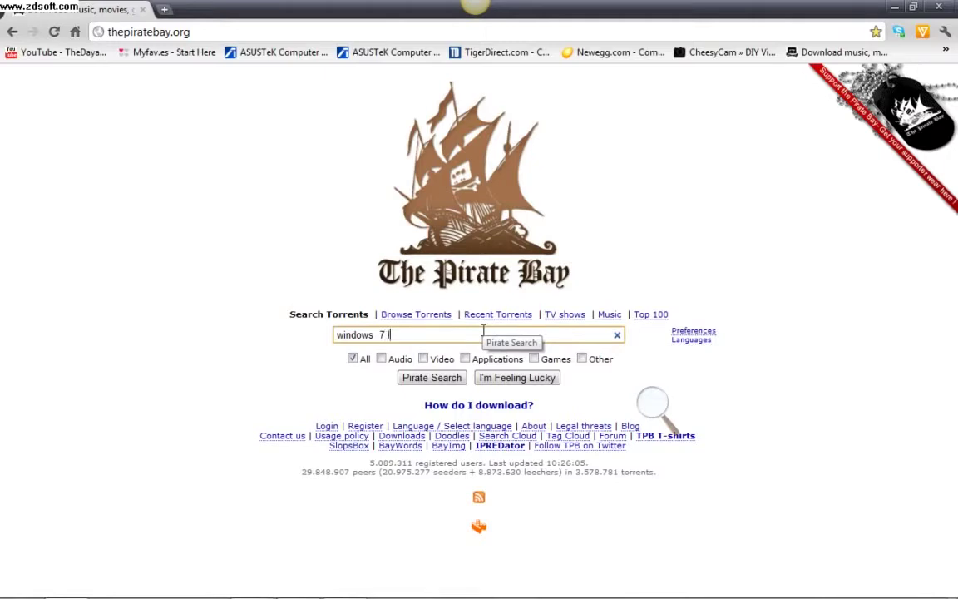
text(loader)
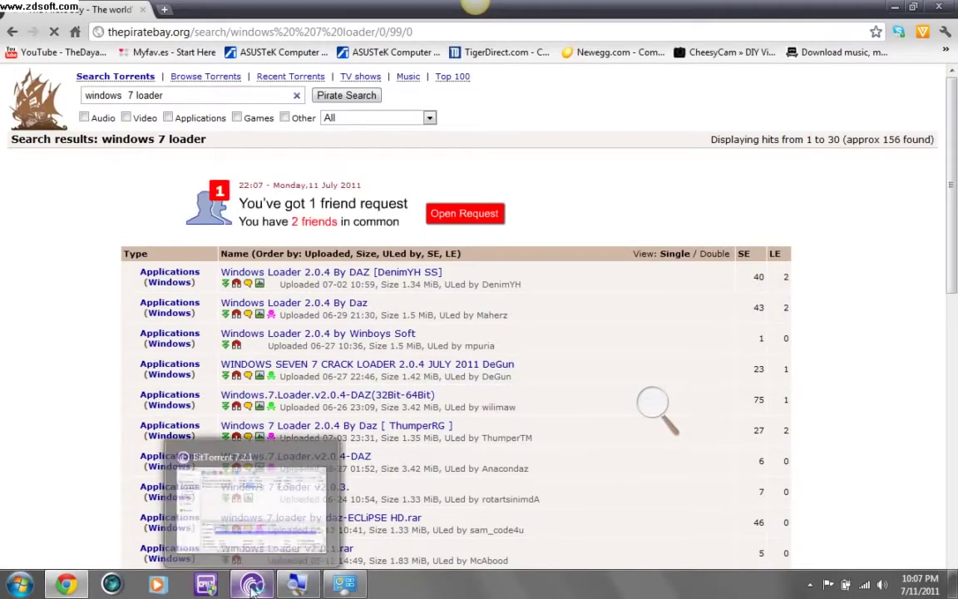
click(246, 528)
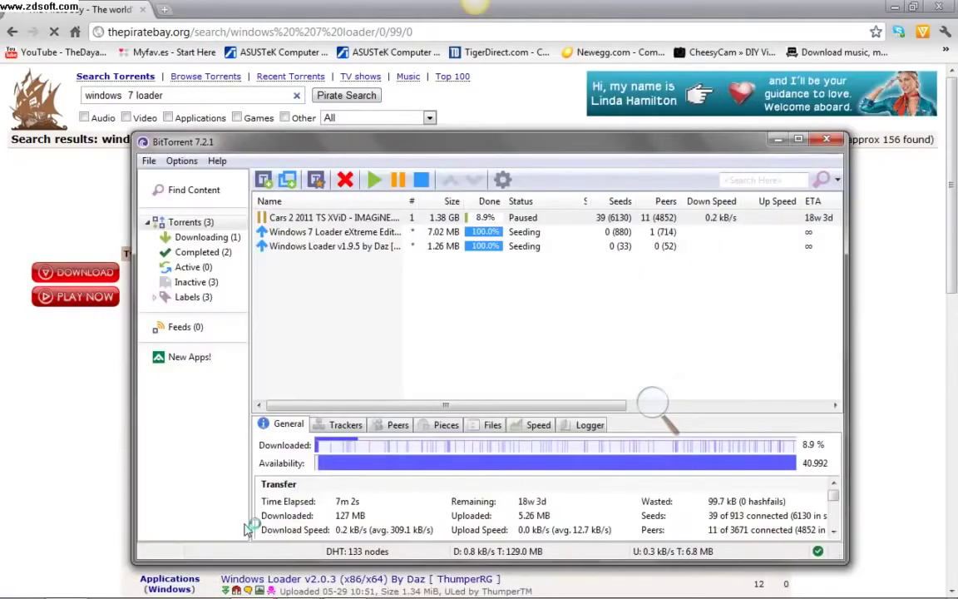
click(777, 139)
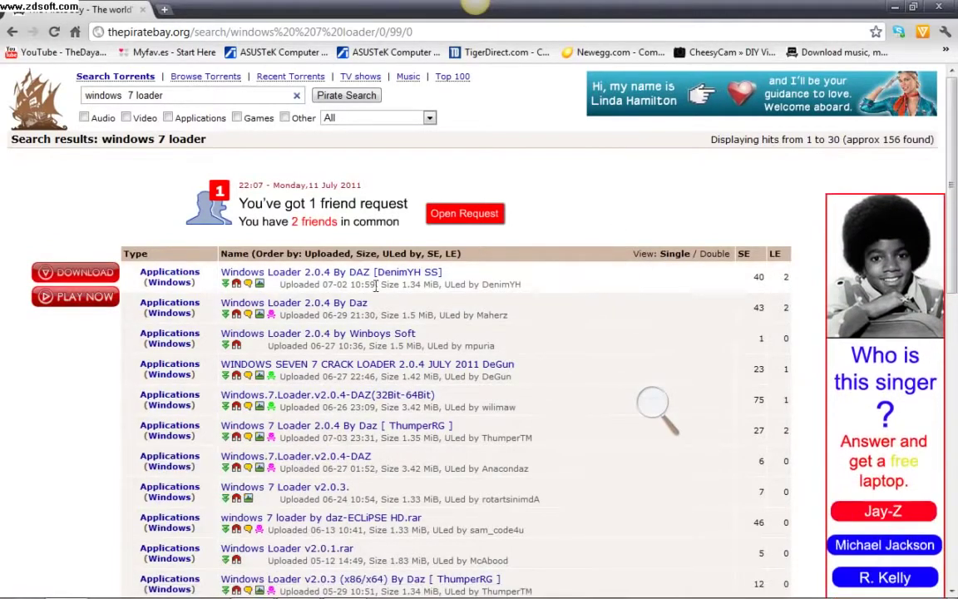
- Sort results by seeders and open 'Windows 7 Loader eXtreme Edition v3.503' (7.02 MiB, 1030 seeders)
click(745, 252)
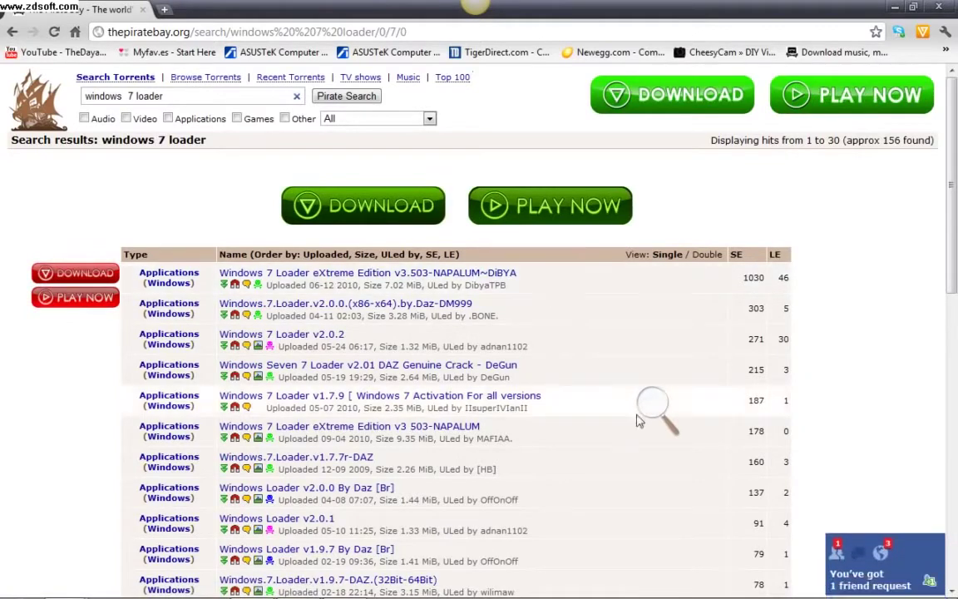
click(670, 412)
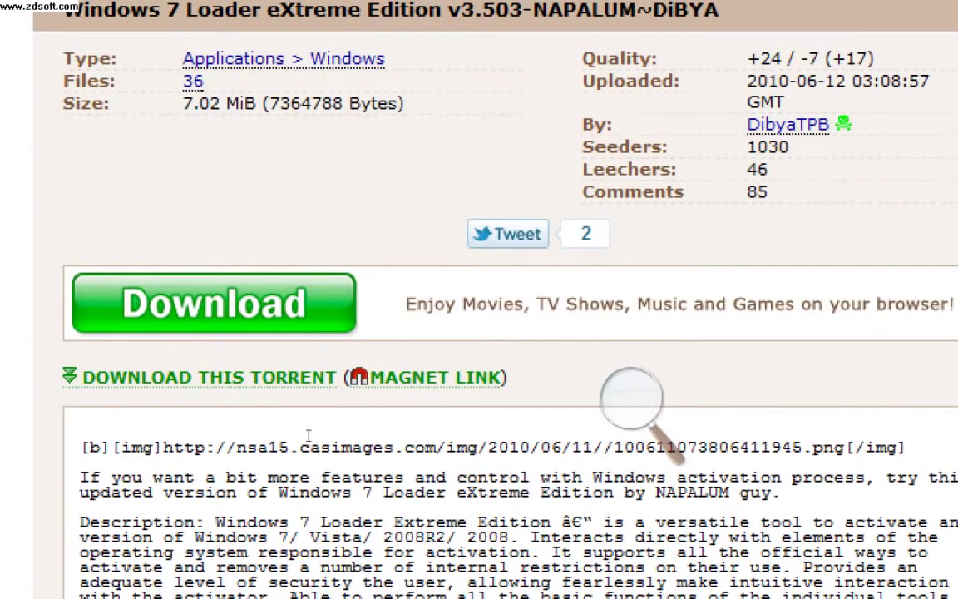
scroll(308, 436, down, 2)
scroll(396, 466, down, 3)
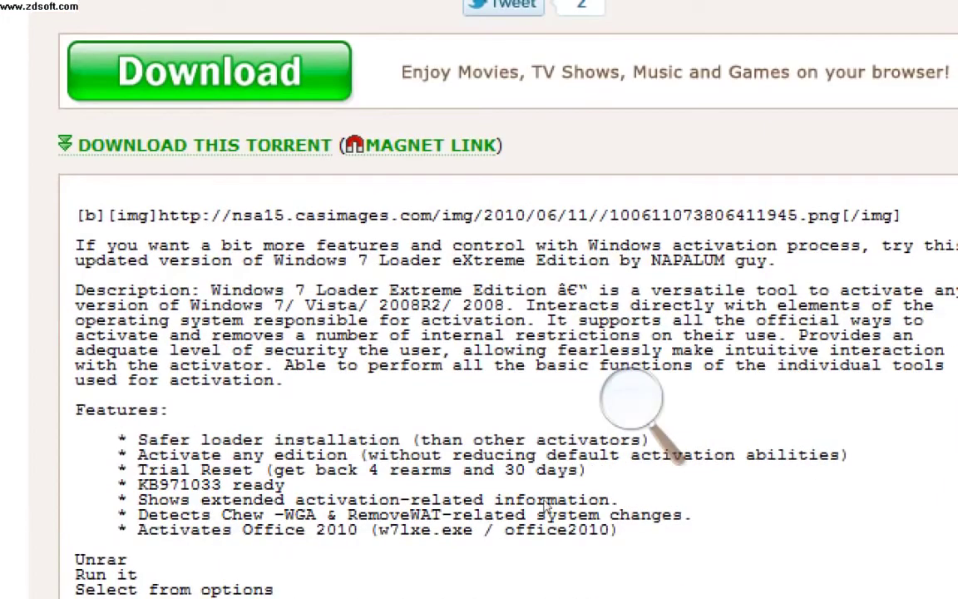
click(498, 506)
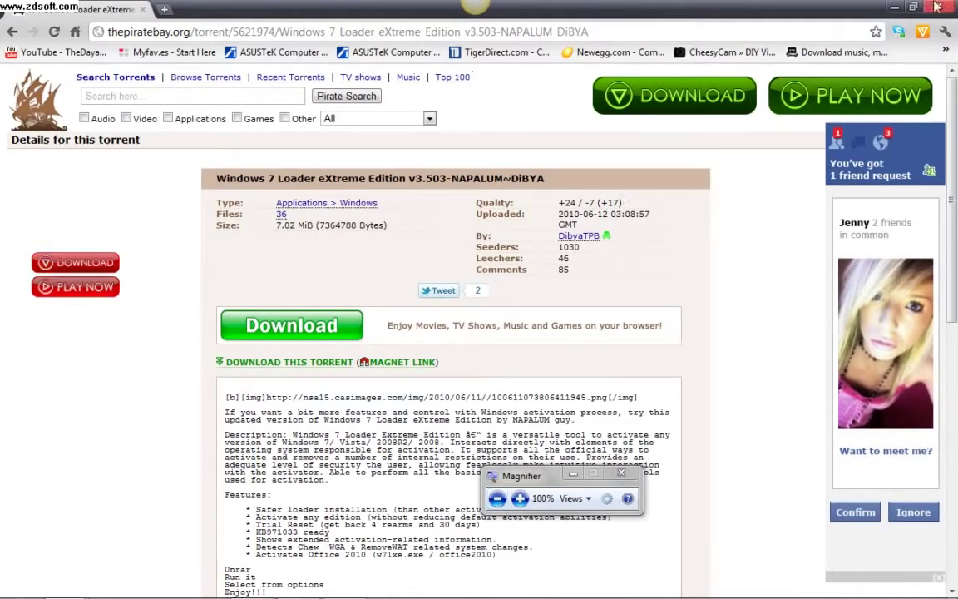
- Minimize the browser, close the pop-up ad, and open the Downloads folder in Explorer
click(895, 7)
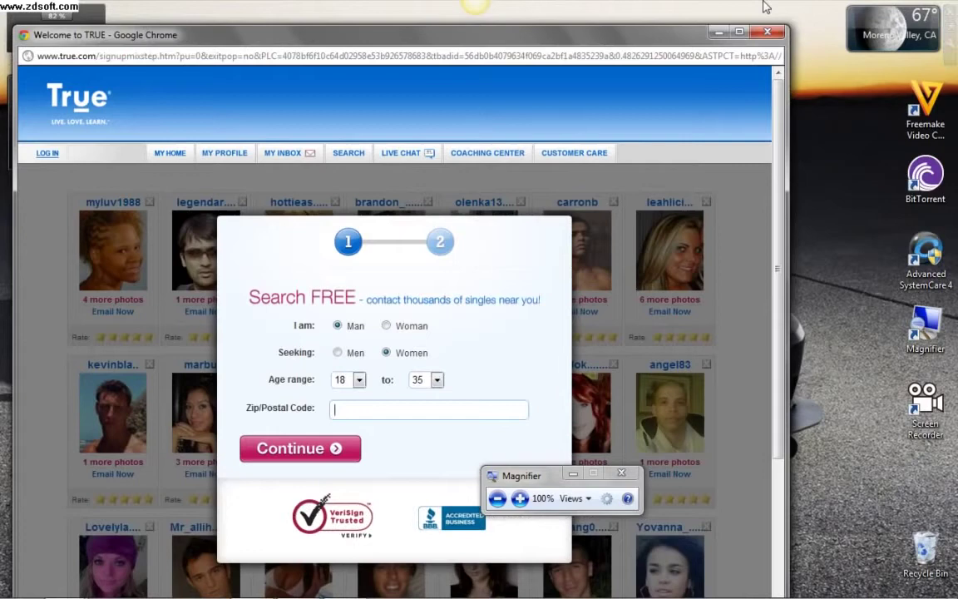
click(763, 26)
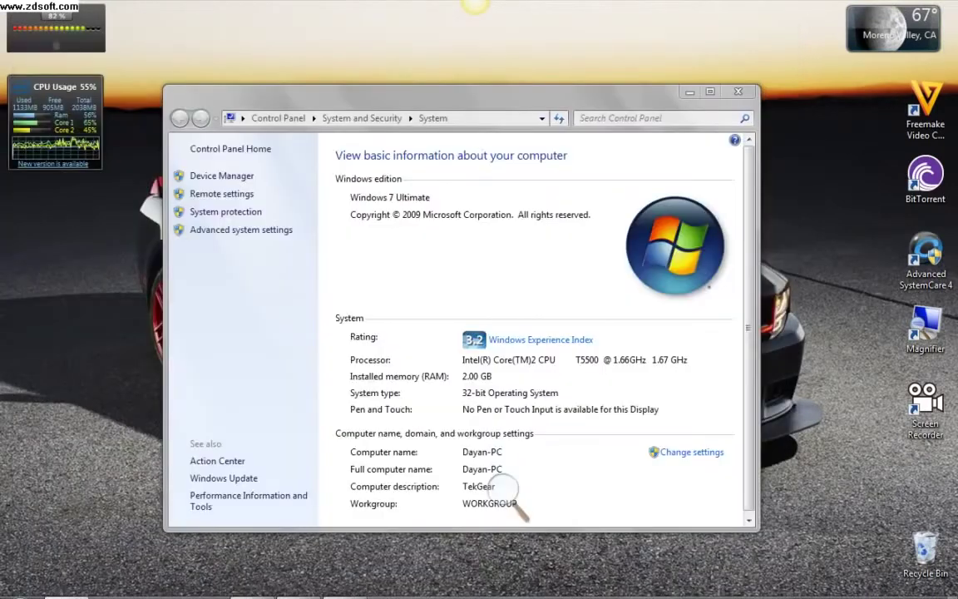
key(super)
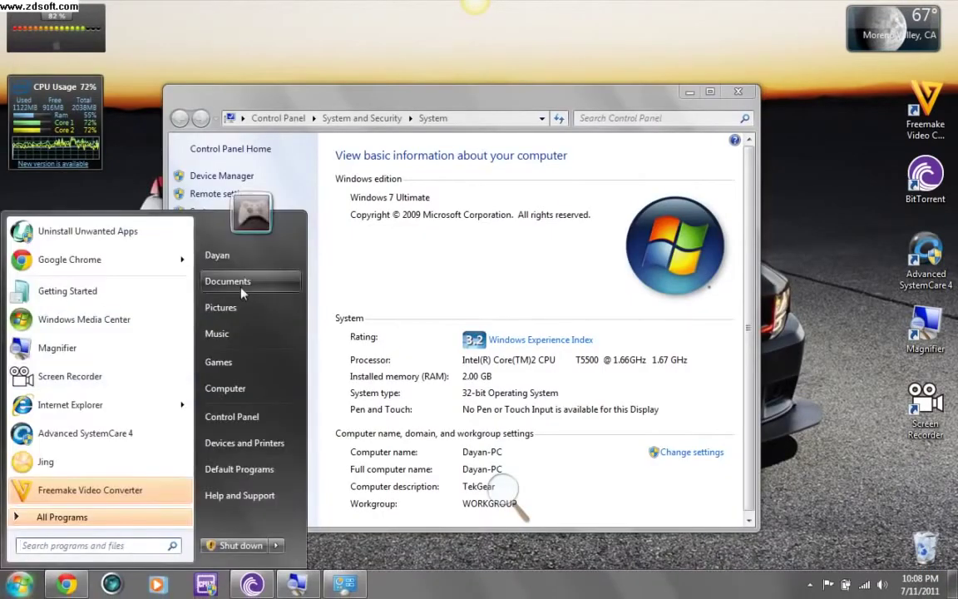
click(223, 281)
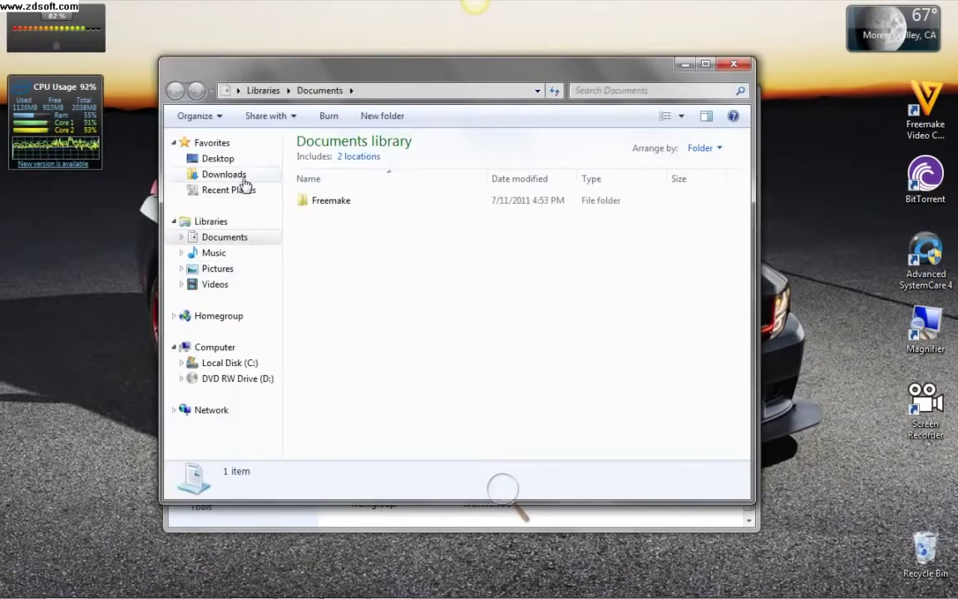
click(241, 176)
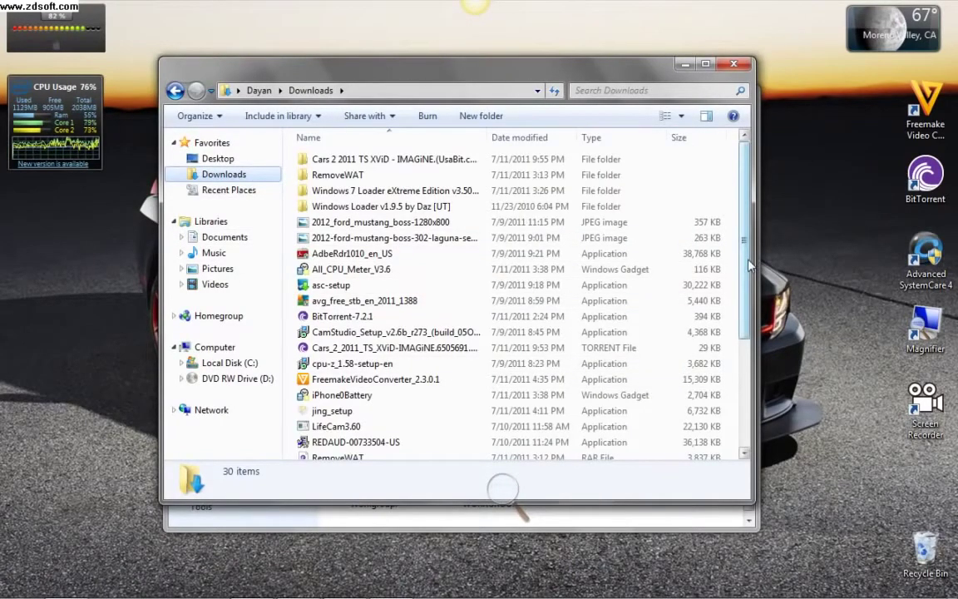
- Bring up the loader torrent file's context menu, then dismiss it, landing on Homegroup
drag(751, 264, 759, 370)
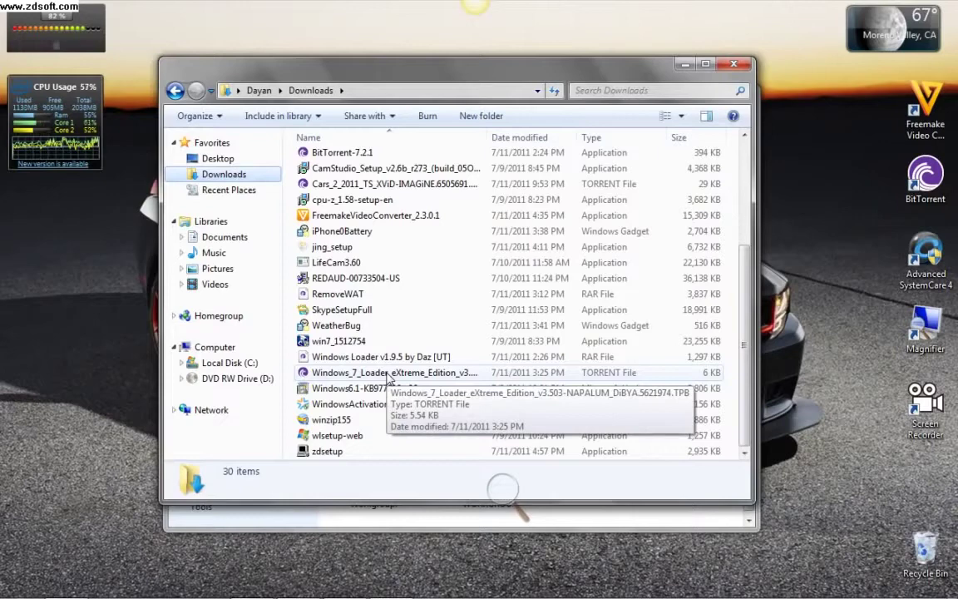
right_click(387, 378)
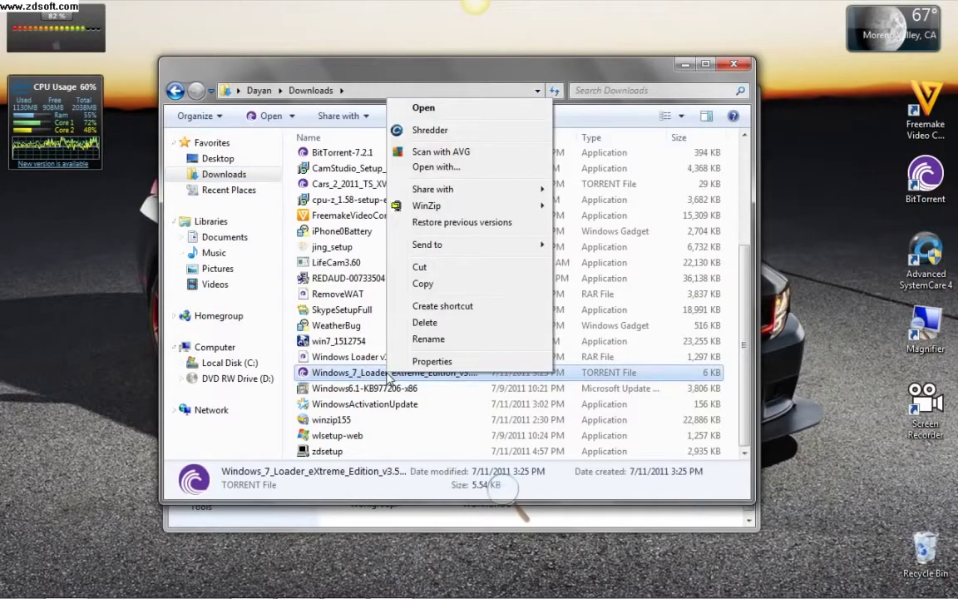
mouse_move(466, 205)
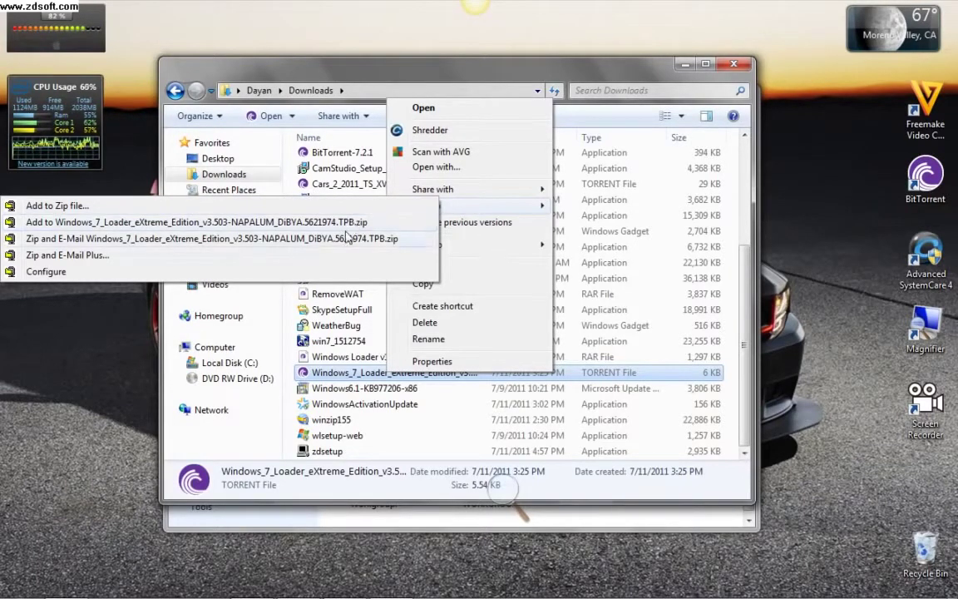
click(266, 321)
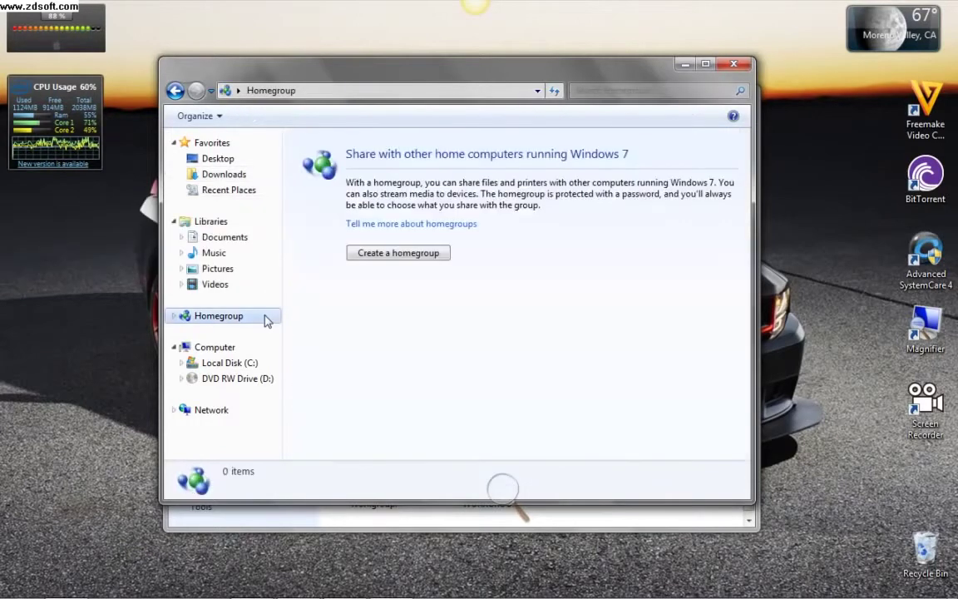
- Open Downloads > Windows 7 Loader eXtreme Edition > inner folder and select the 26.8 MB w7lxe application
click(231, 176)
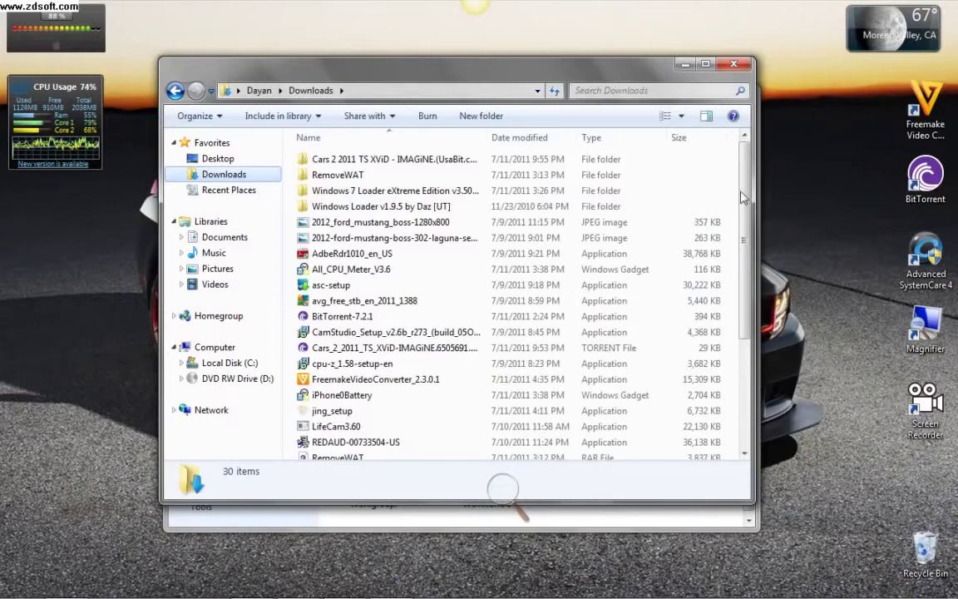
double_click(444, 193)
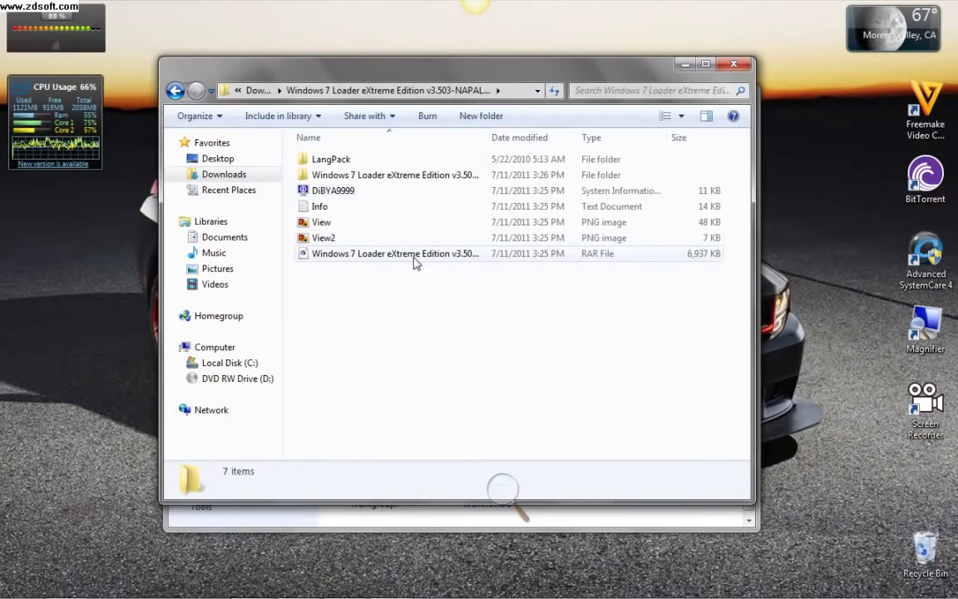
mouse_move(395, 254)
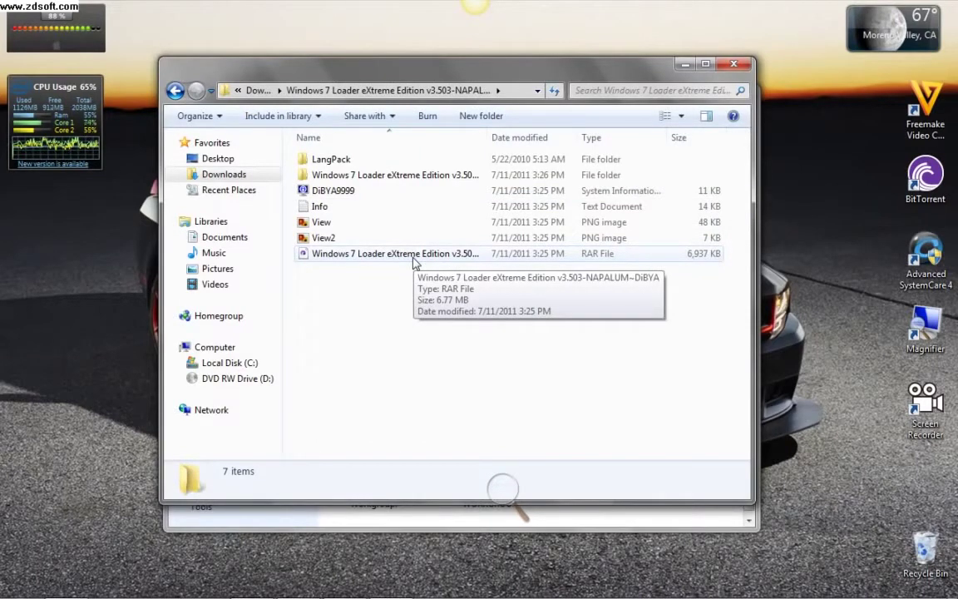
double_click(399, 176)
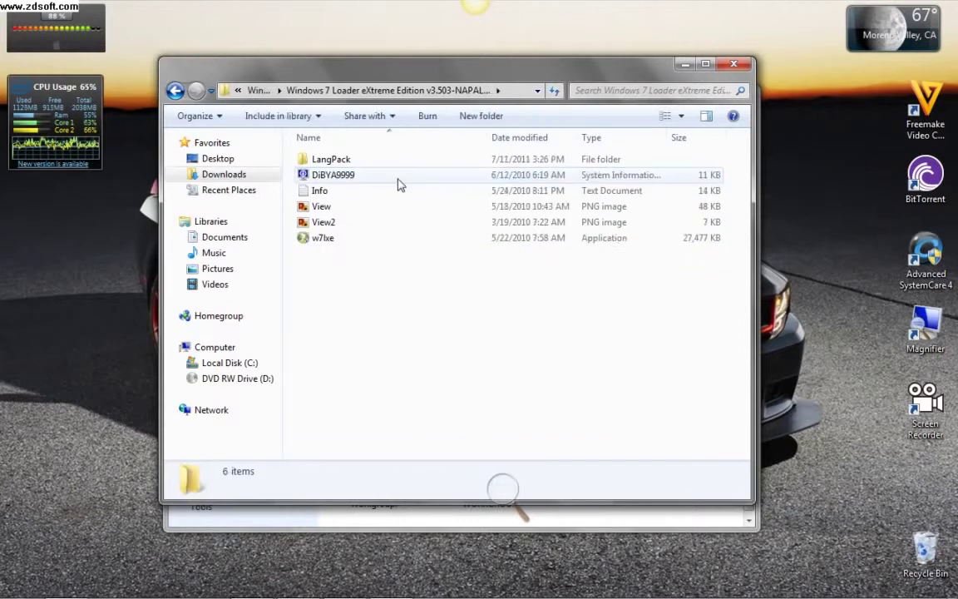
click(384, 241)
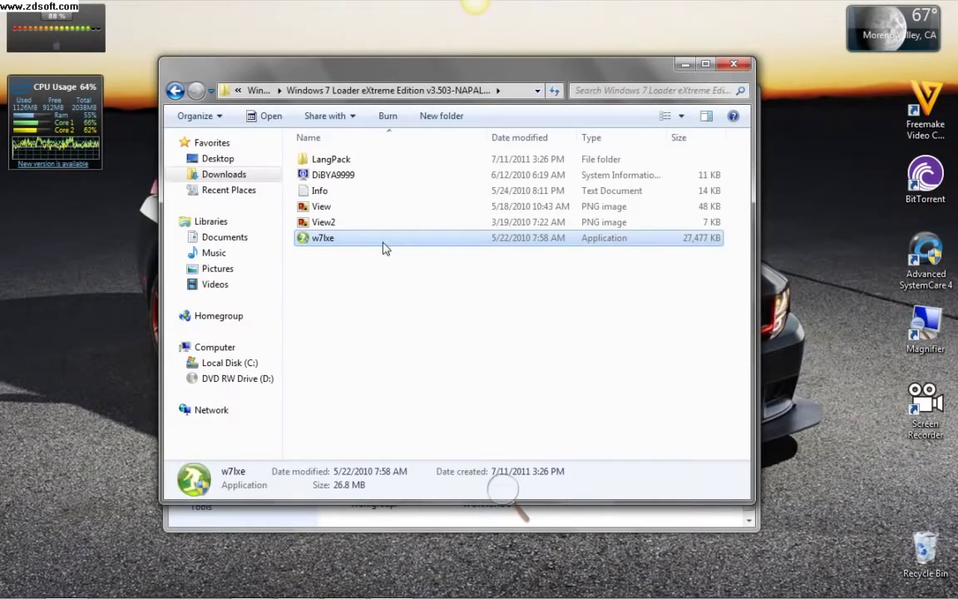
- Run w7lxe, close the Explorer window, and activate Windows as Ultimate Edition with the Loader
double_click(385, 241)
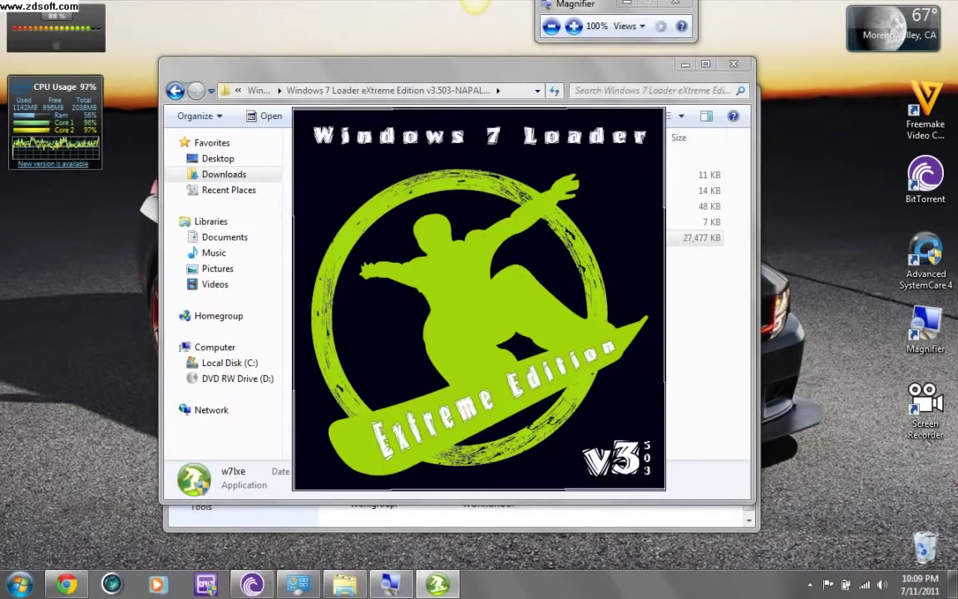
mouse_move(387, 585)
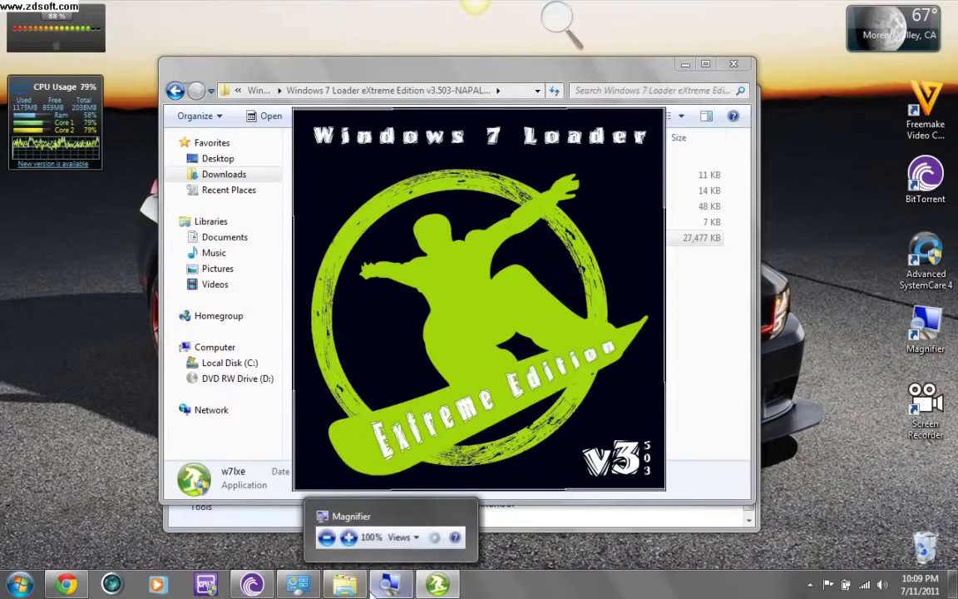
right_click(339, 586)
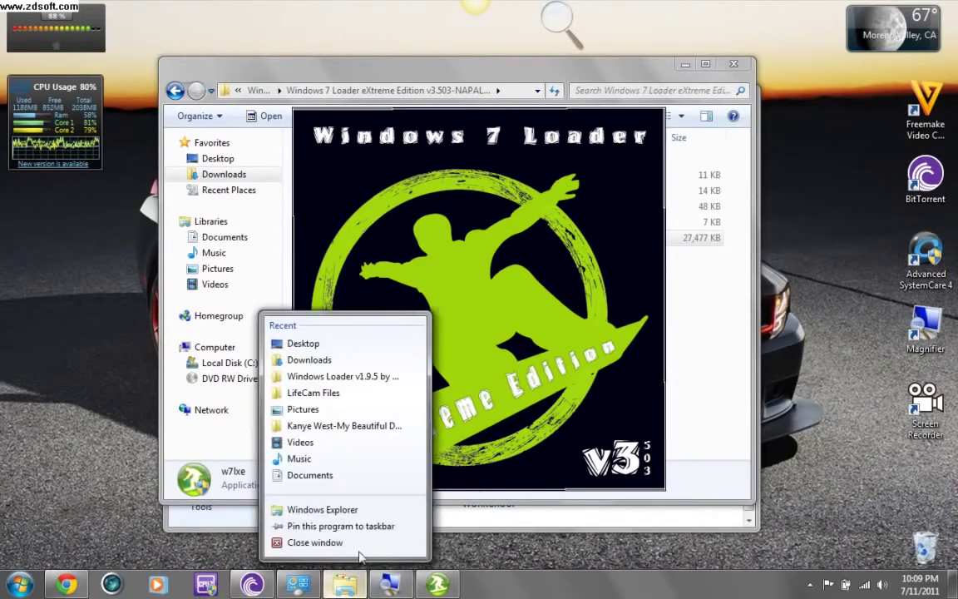
click(353, 545)
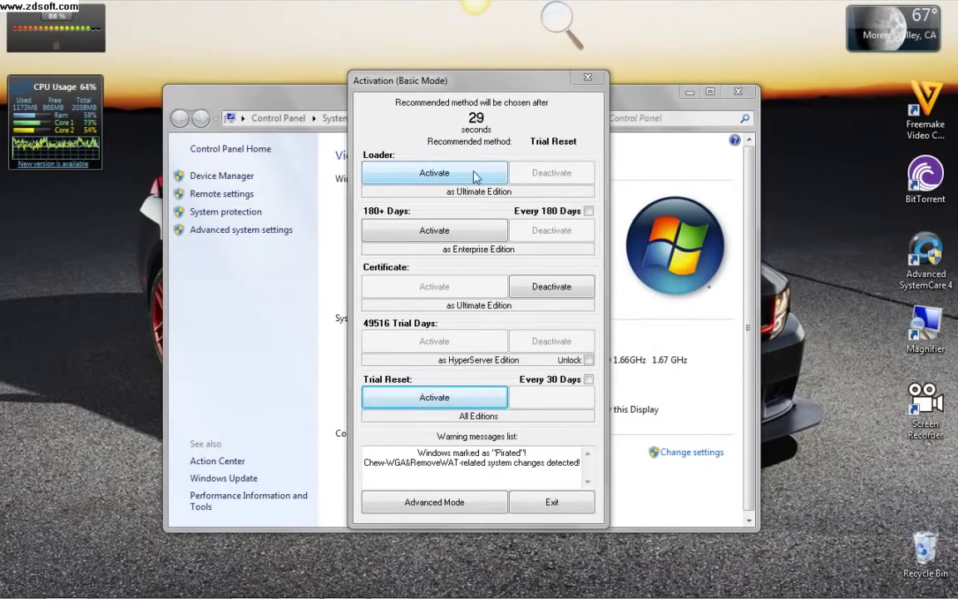
click(587, 77)
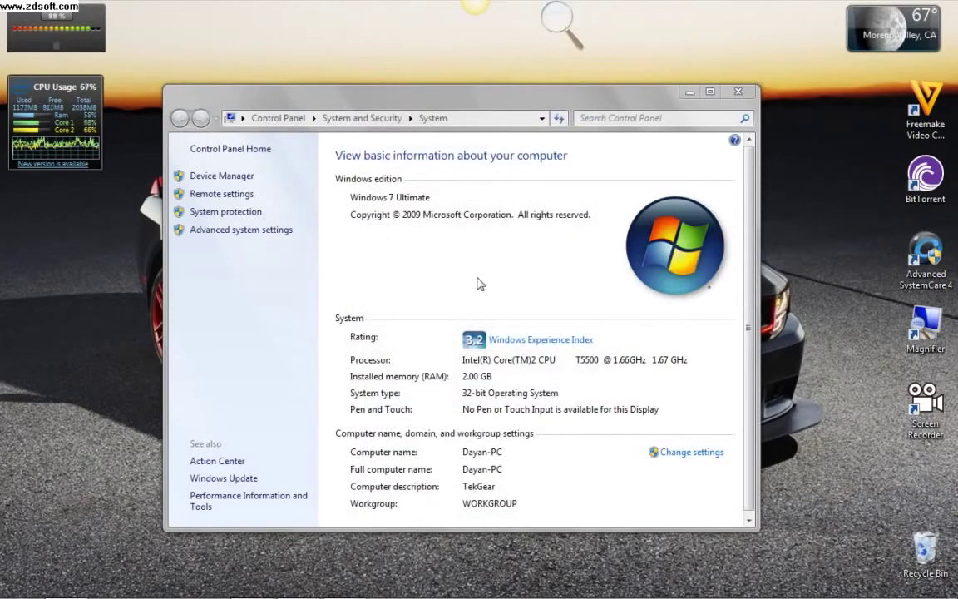
- Reposition the System window, then close it
drag(531, 103, 511, 80)
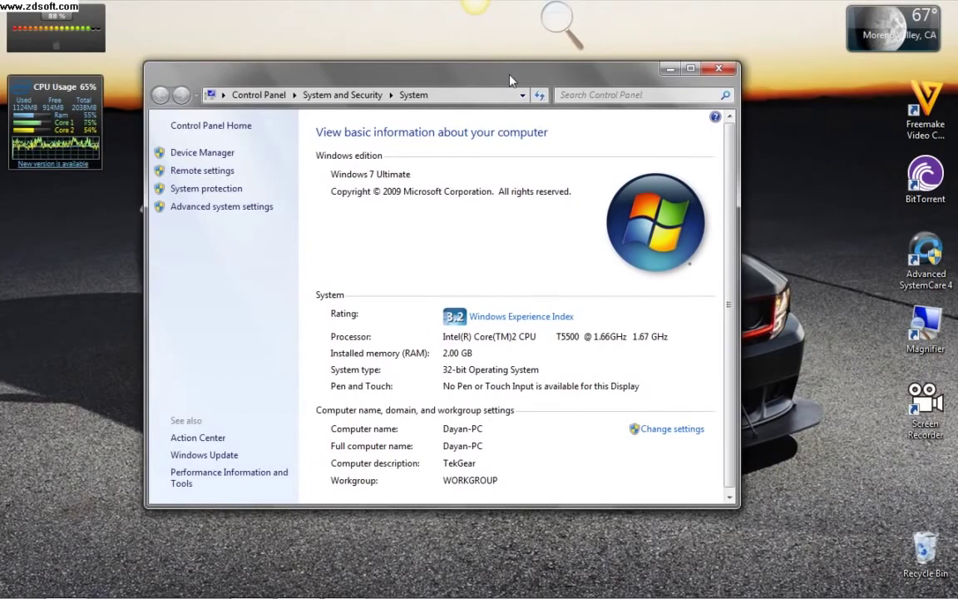
drag(510, 80, 529, 95)
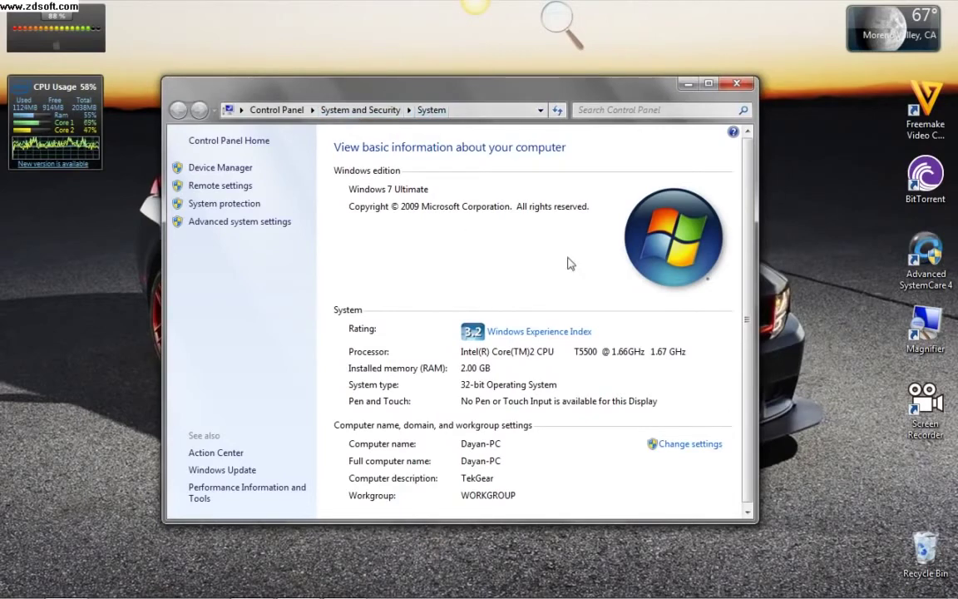
drag(746, 217, 739, 383)
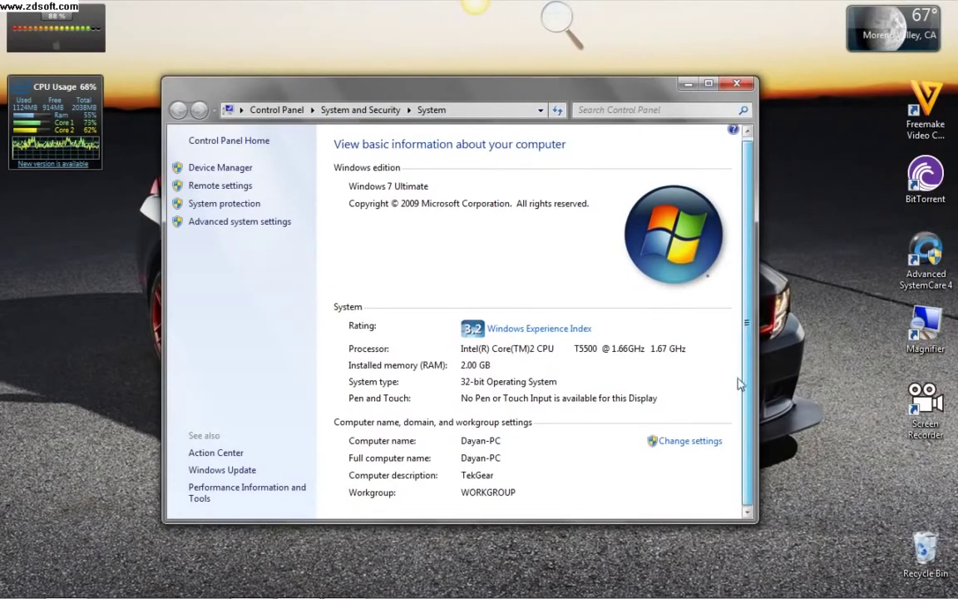
click(738, 84)
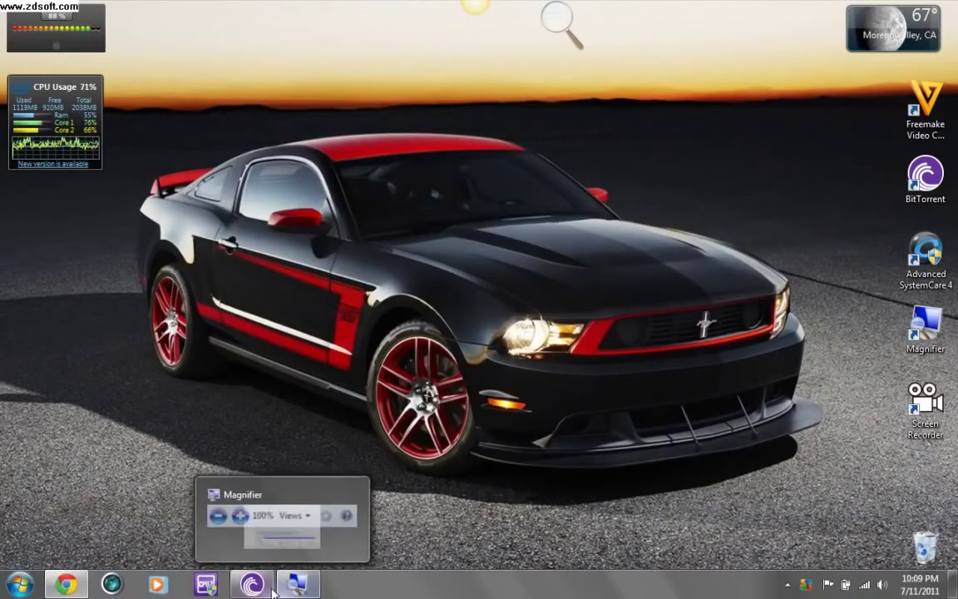
- Restore and minimize BitTorrent, then return to Chrome's Windows 7 Loader eXtreme Edition page
click(268, 587)
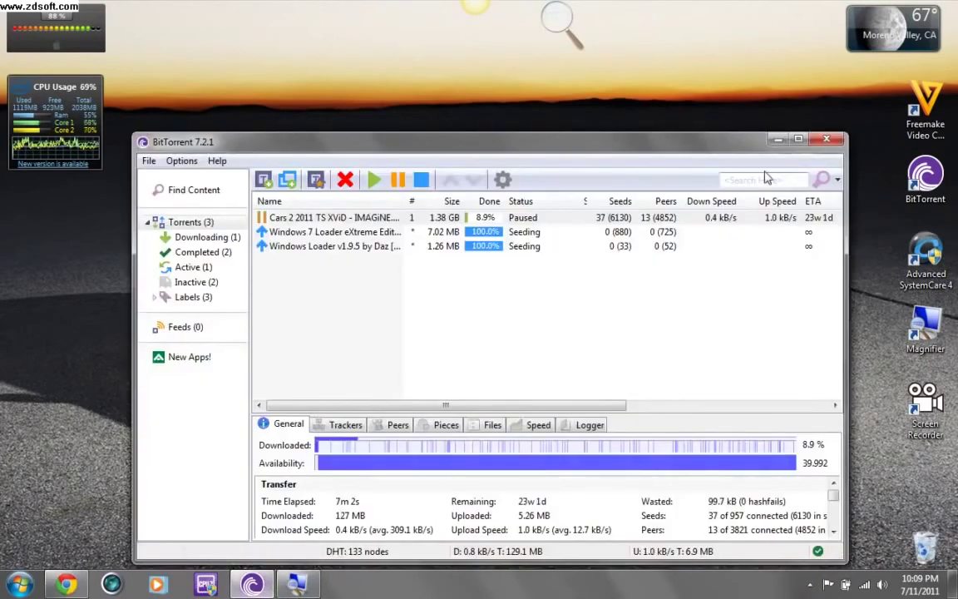
click(778, 140)
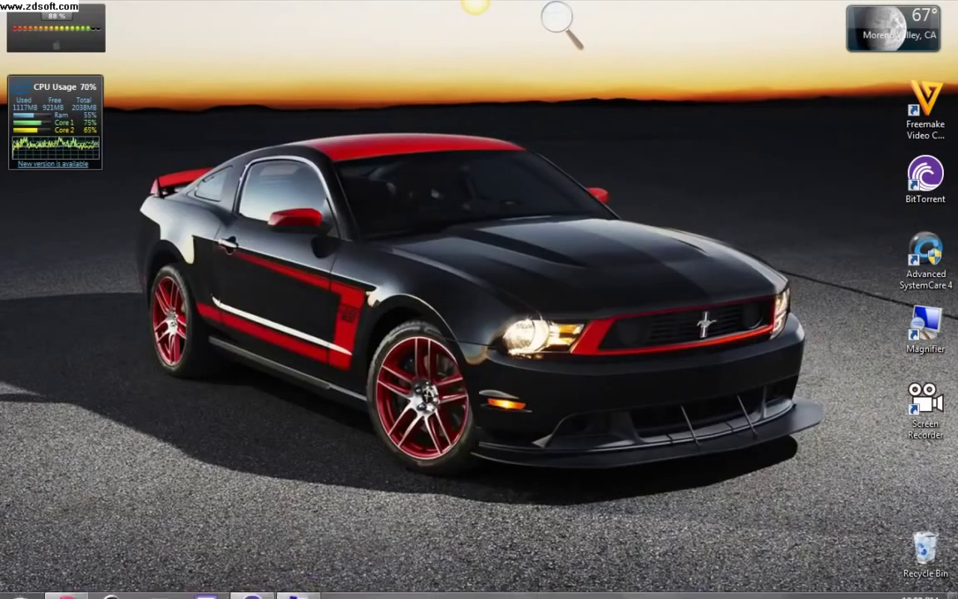
click(65, 586)
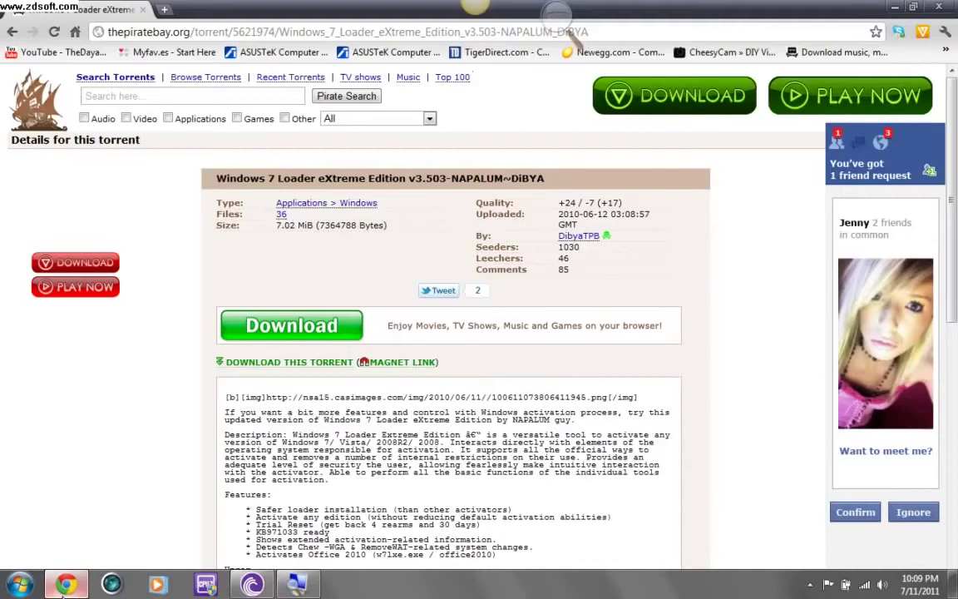